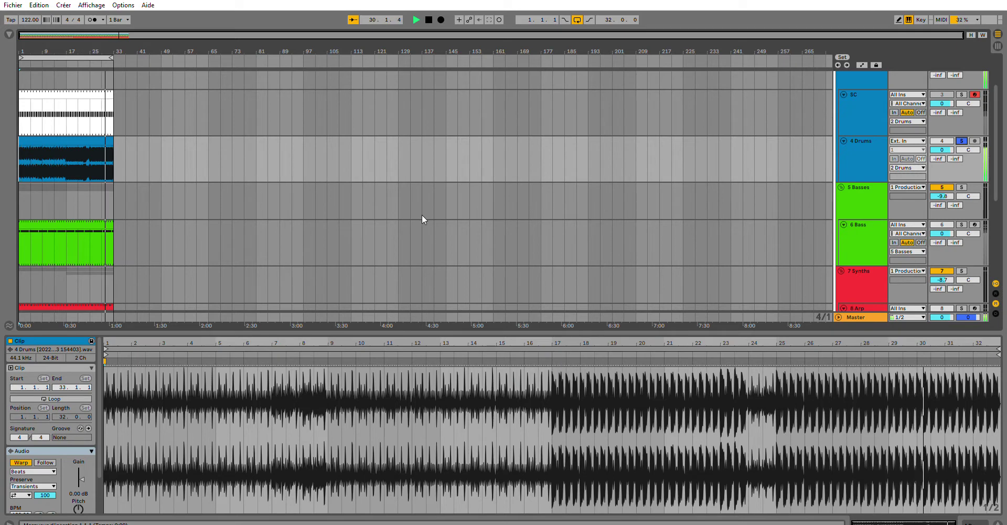
Step: Switch the solo from the 4 Drums track to the 5 Basses group and play it from the start of the arrangement
key("space")
left_click(962, 141)
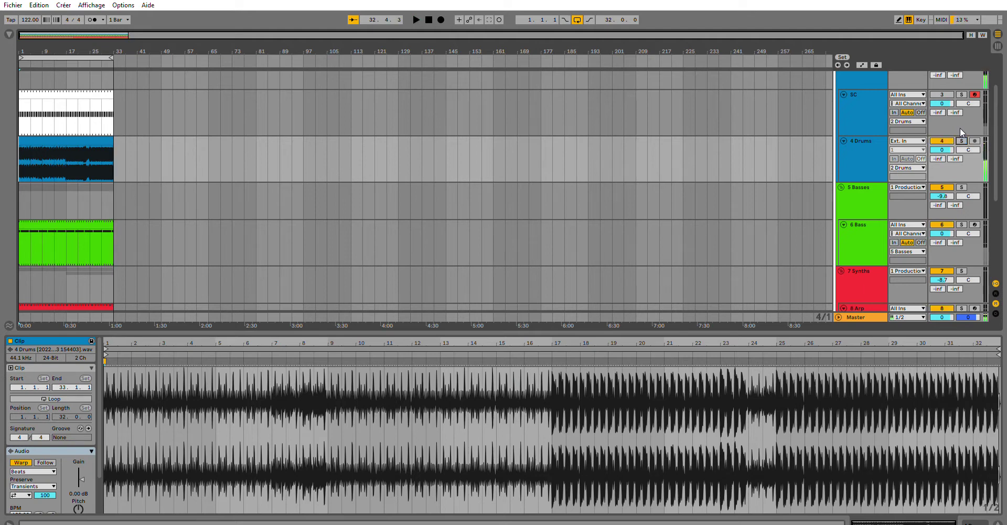
scroll(958, 208, "down", 2)
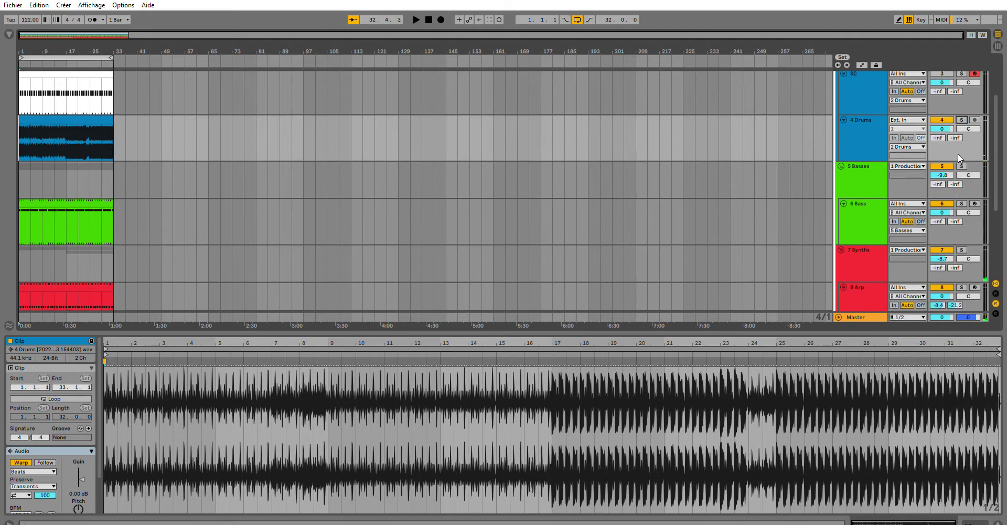
left_click(961, 166)
left_click(21, 173)
key("space")
Step: Open the notes of the 6 Bass clip and move its start marker to 1.1.1
left_click(31, 192)
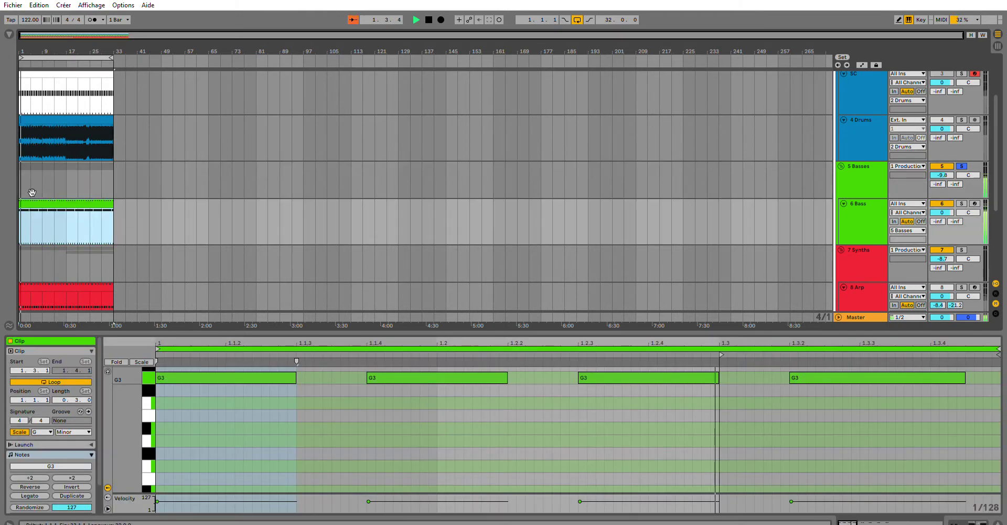
scroll(518, 361, "up", 3)
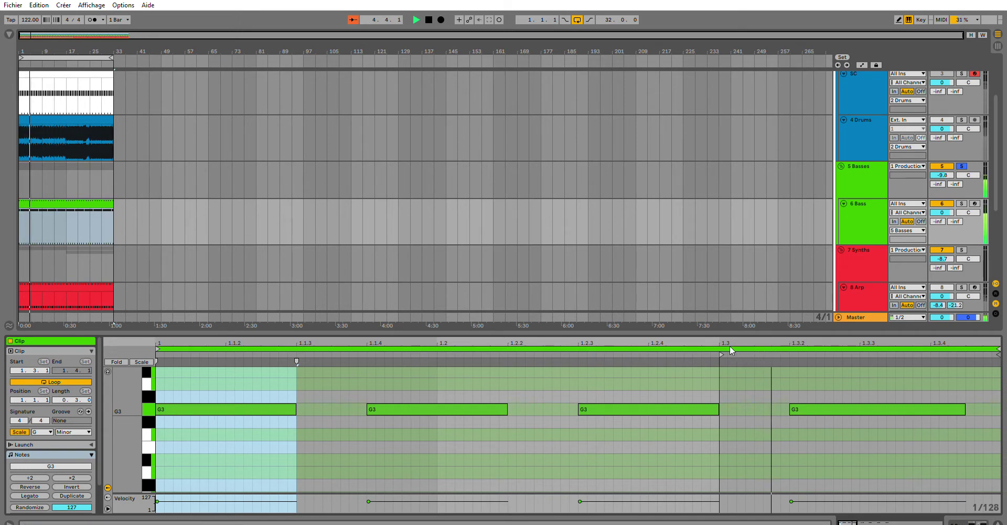
mouse_move(722, 355)
left_mouse_down()
mouse_move(493, 354)
mouse_move(57, 403)
left_mouse_up()
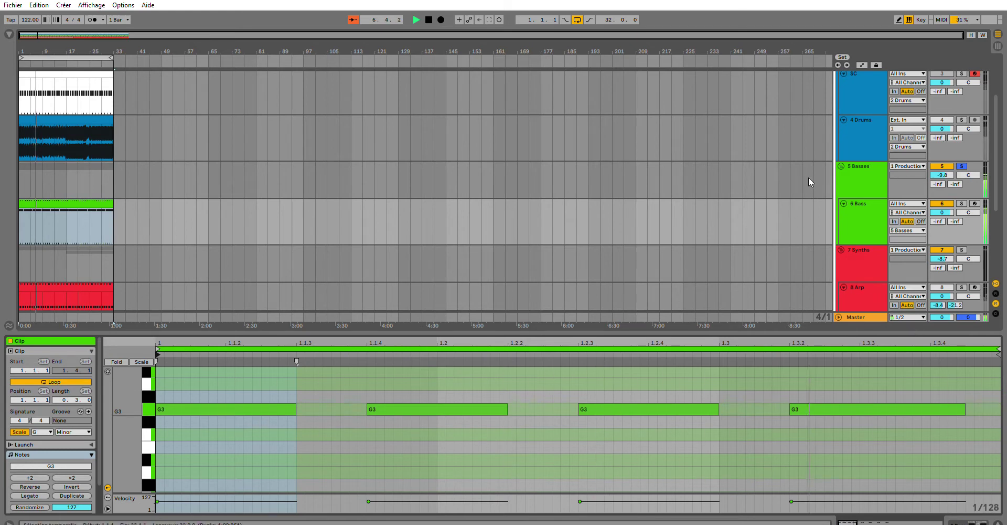
Step: Examine the Diva and FabFilter Pro-Q 3 devices on the 6 Bass track, and return to the bass clip's notes
left_click(872, 219)
left_click(872, 219)
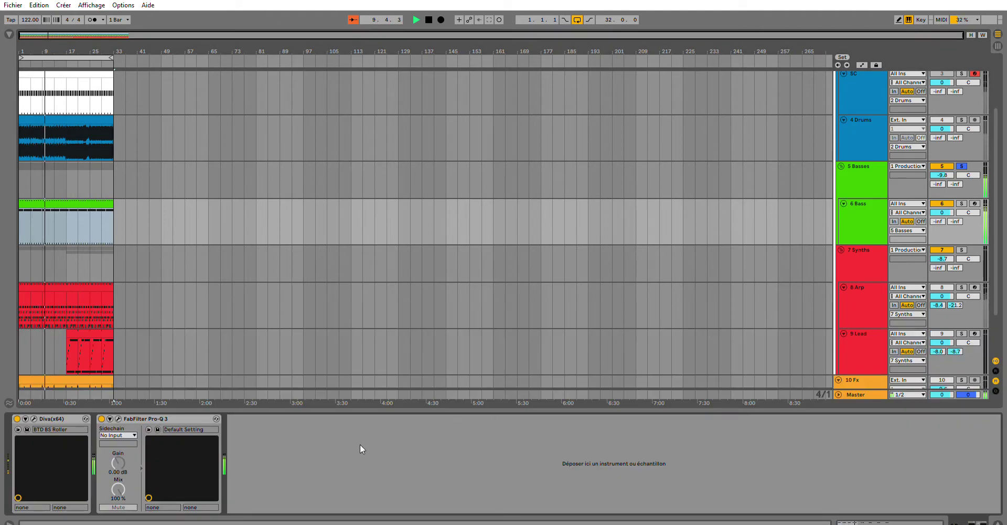
double_click(203, 417)
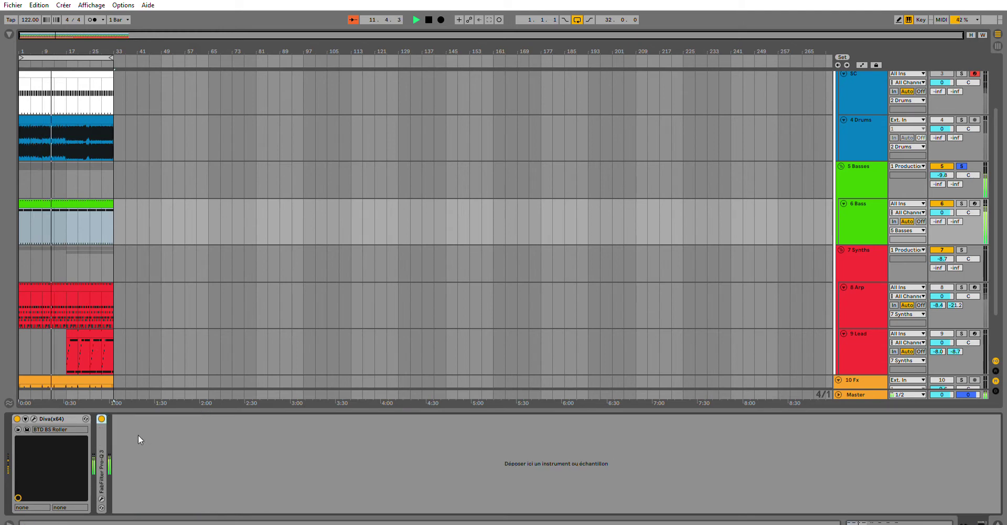
double_click(99, 433)
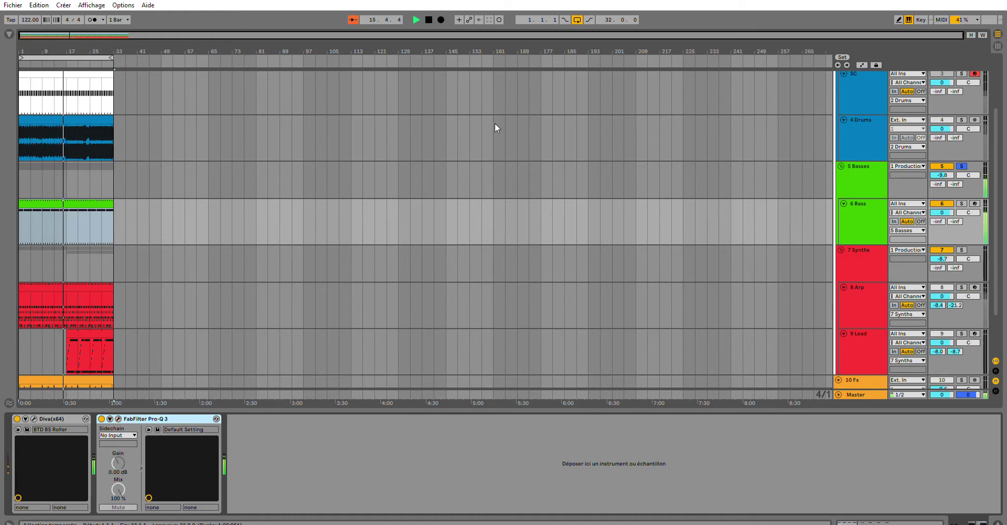
left_click(882, 231)
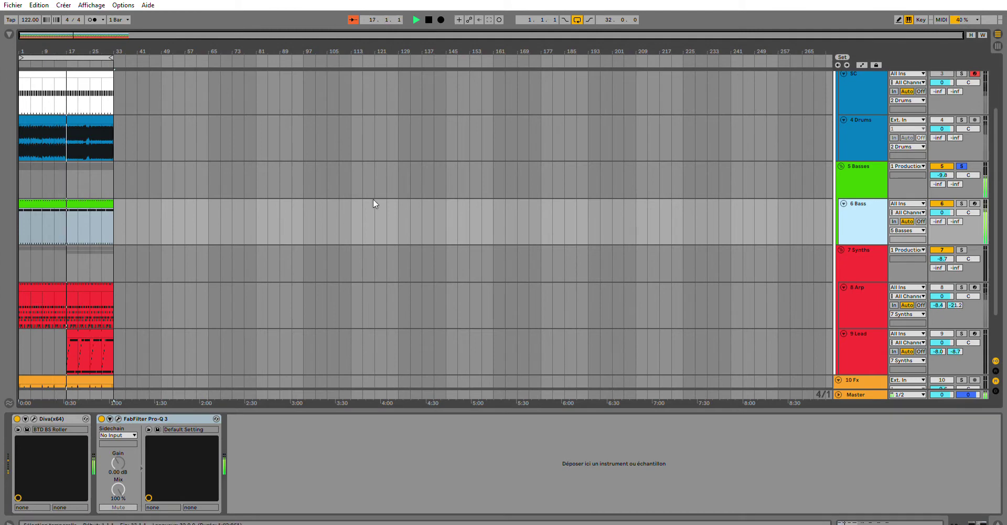
double_click(84, 197)
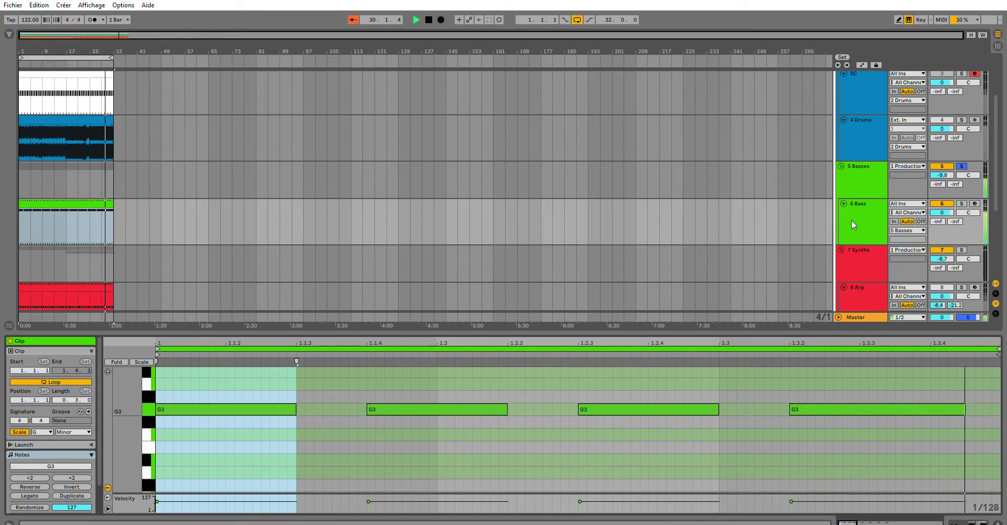
Step: Switch the solo from the basses to the 8 Arp track, show its devices and play it from bar 1
key("space")
scroll(851, 219, "down", 4)
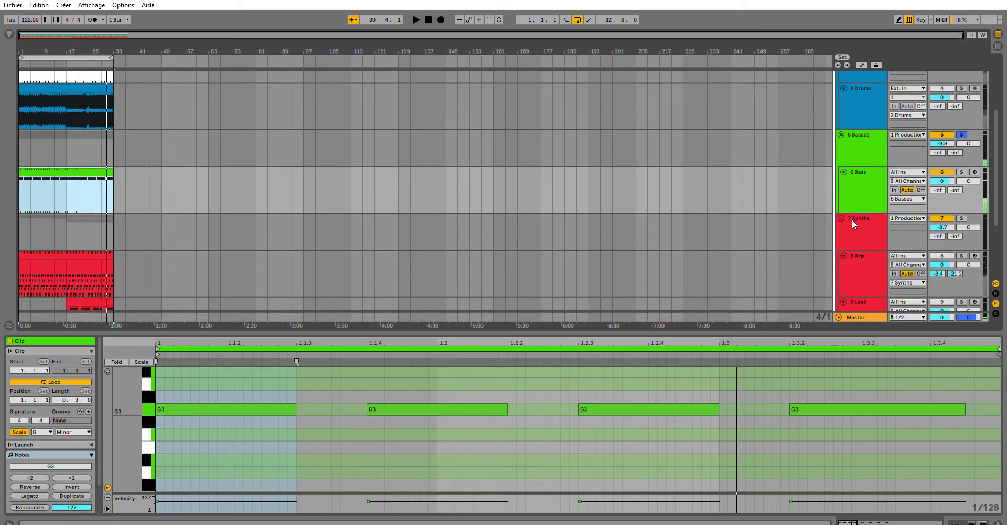
scroll(926, 218, "down", 2)
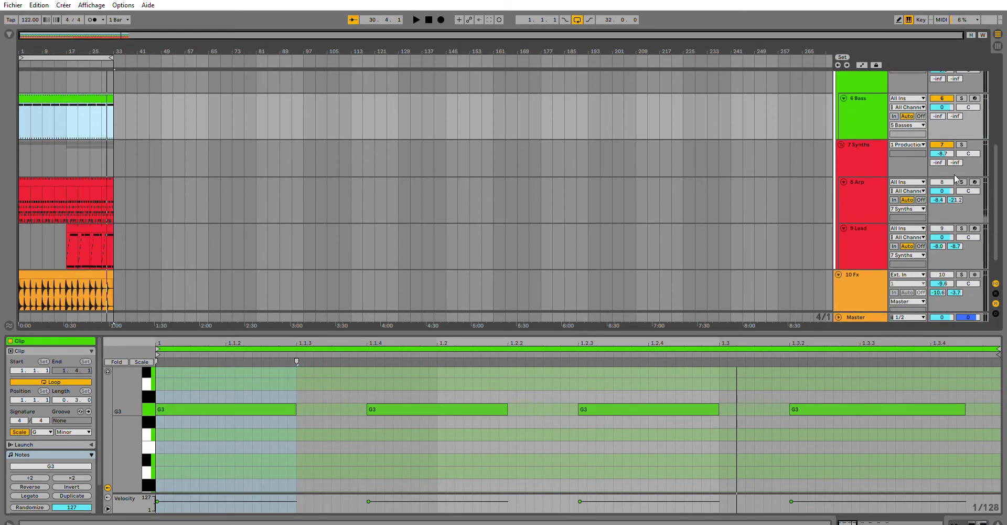
left_click(962, 181)
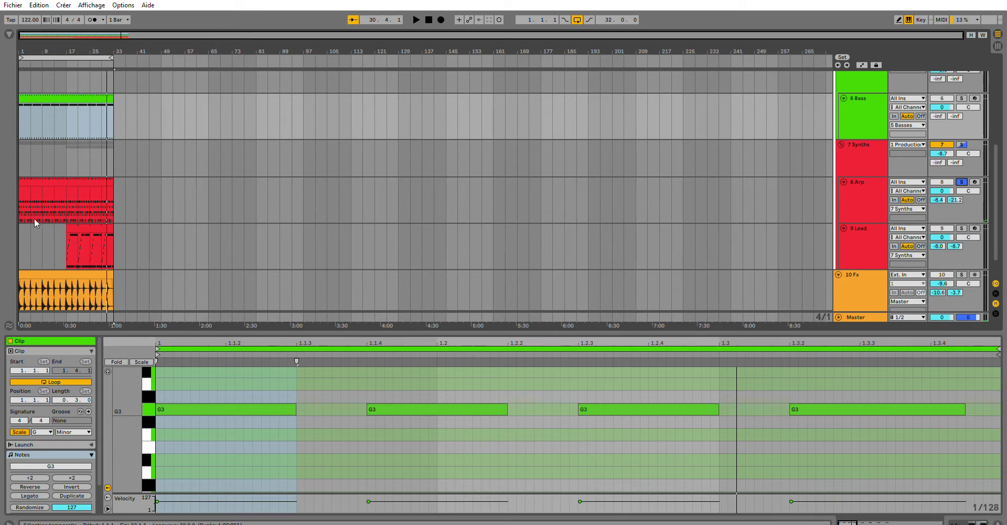
left_click(22, 224)
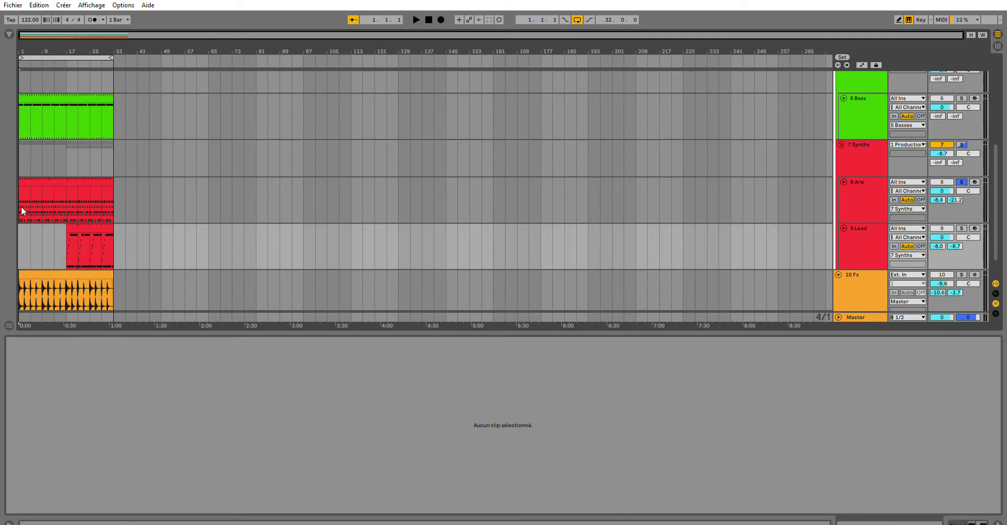
left_click(869, 182)
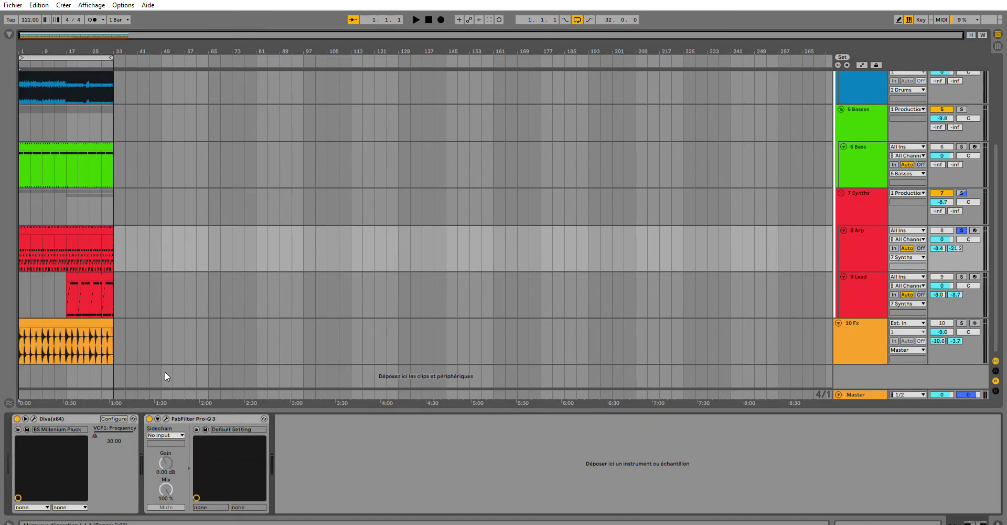
left_click(19, 257)
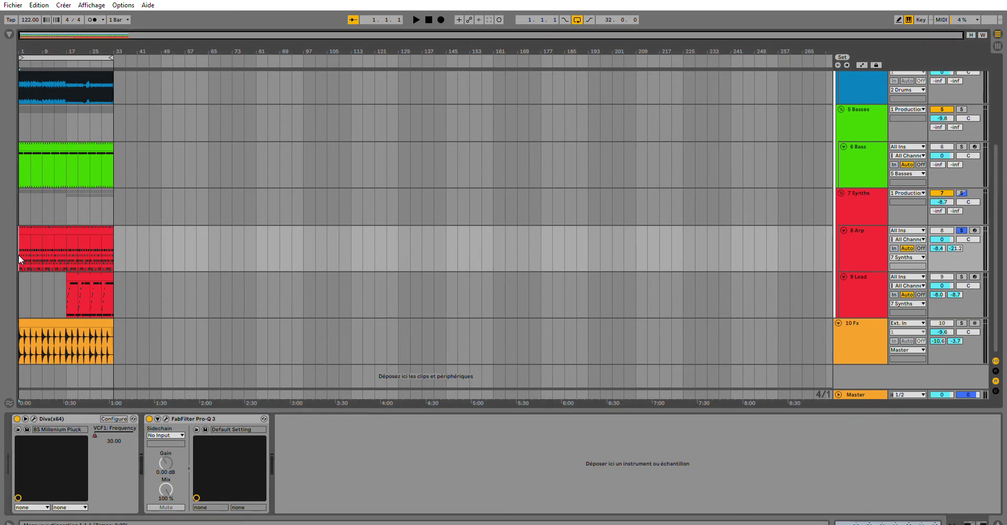
key("space")
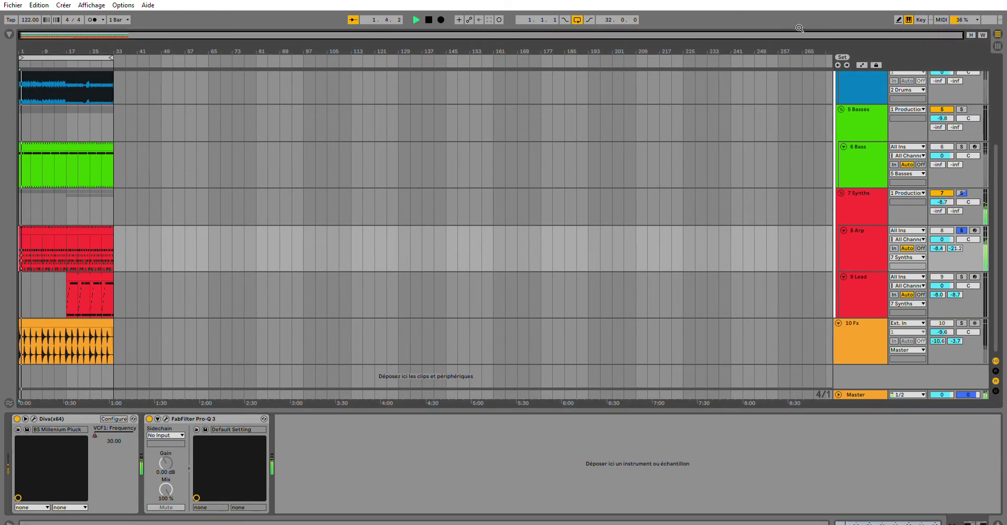
Step: Display the automation lanes and show the Diva VCF1 Frequency envelope on the 8 Arp track
left_click(861, 65)
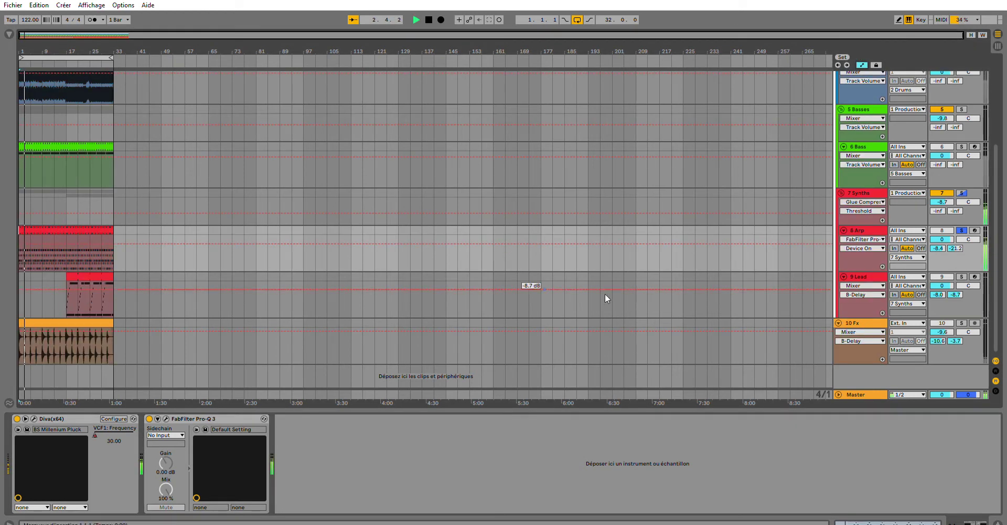
left_click(865, 257)
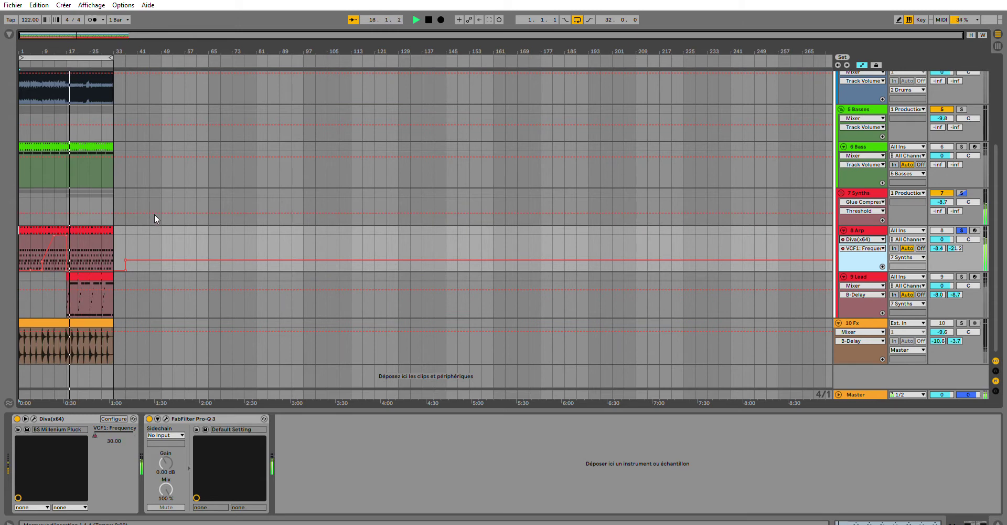
Step: Open the notes of the 8 Arp clip, enlarge the note rows and restrict them to the scale
left_click(110, 225)
double_click(111, 226)
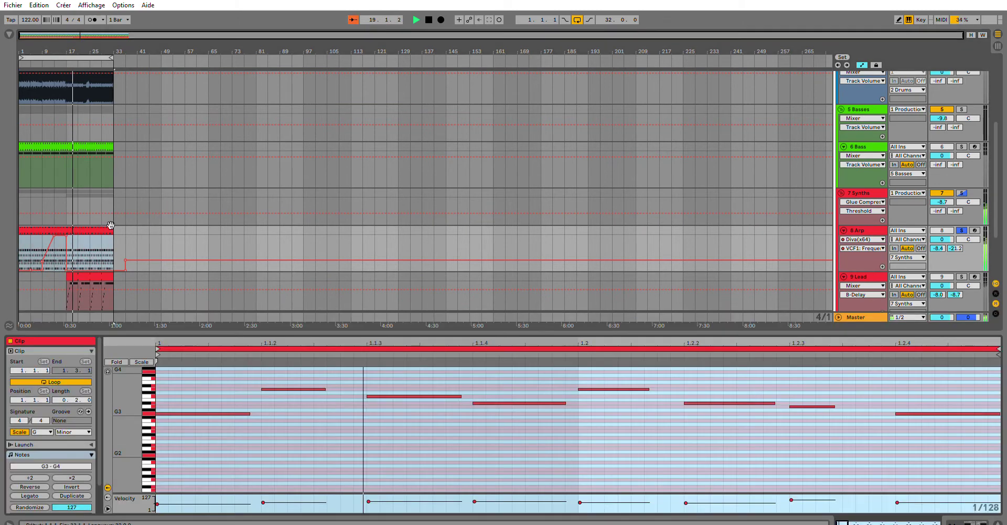
mouse_move(134, 392)
left_mouse_down()
mouse_move(144, 388)
mouse_move(150, 408)
mouse_move(139, 416)
mouse_move(139, 481)
mouse_move(138, 383)
left_mouse_up()
left_click(138, 361)
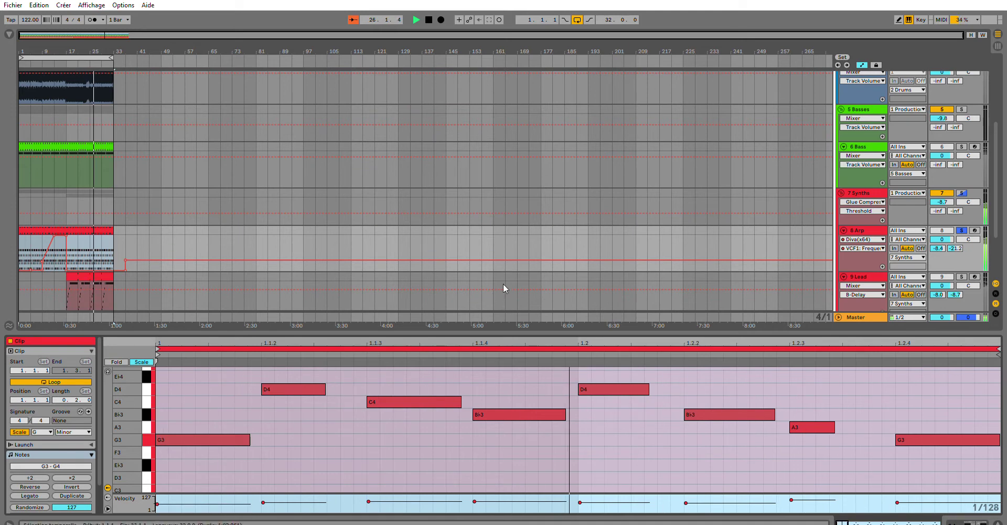
Step: Stop playback, switch the solo from the arp to the 9 Lead track and open the lead clip's notes
scroll(657, 230, "down", 1)
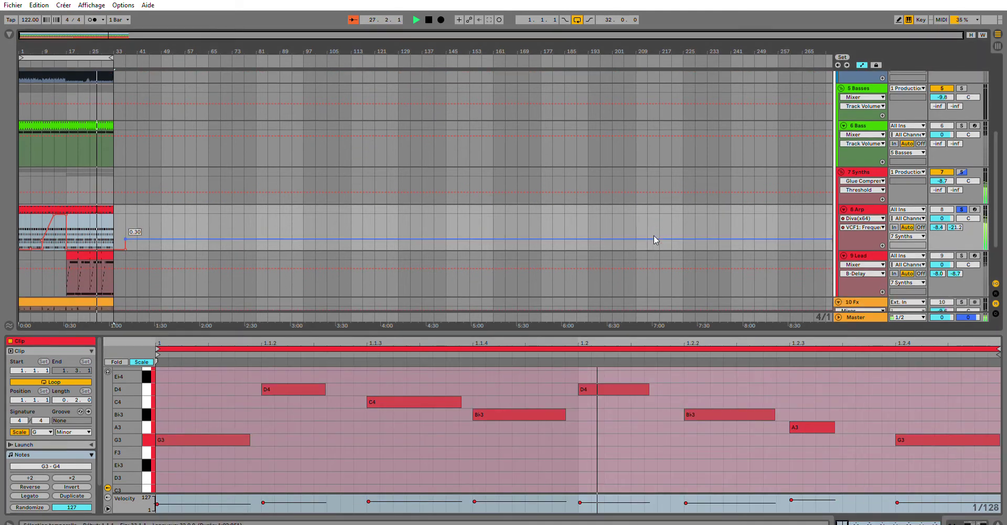
scroll(648, 238, "down", 1)
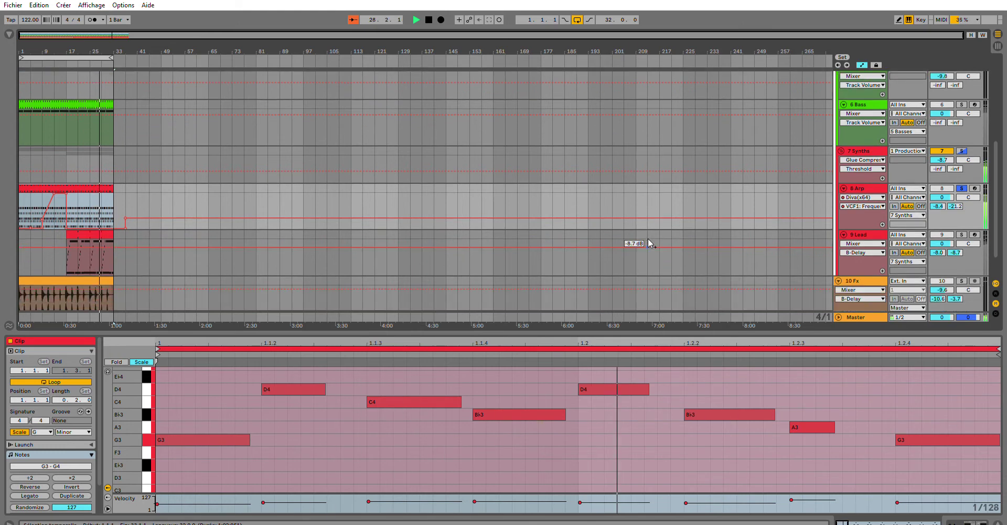
key("space")
left_click(963, 234)
left_click(881, 231)
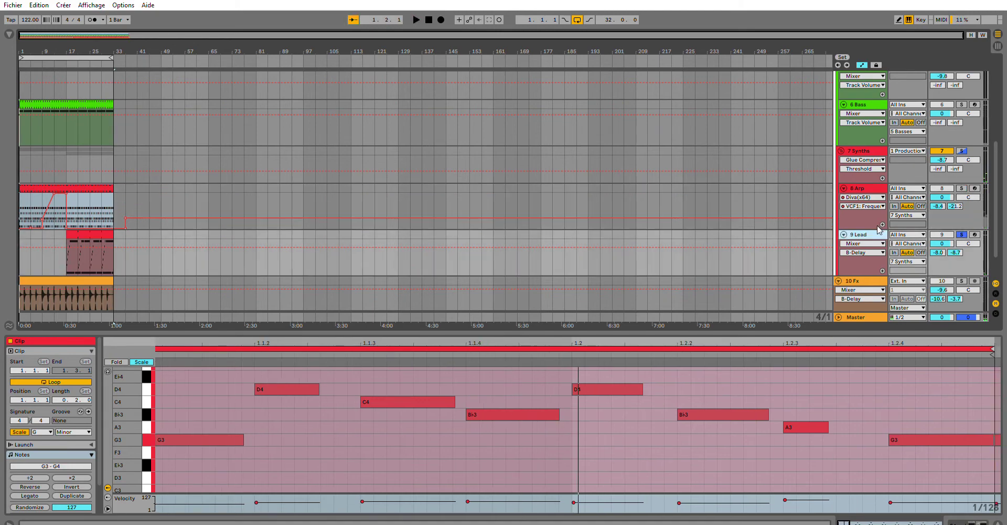
left_click(110, 232)
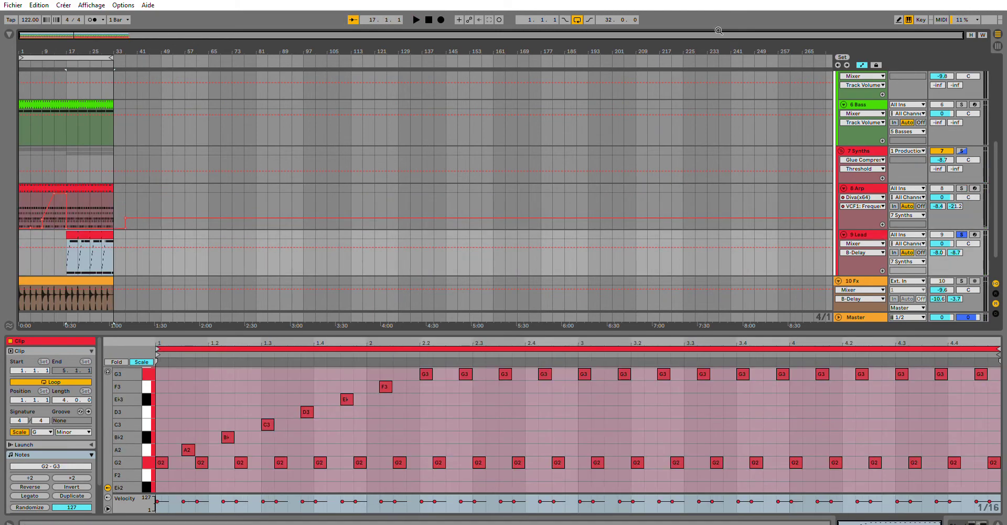
Step: Hide the automation lanes and play the soloed lead clip from bar 17
left_click(862, 64)
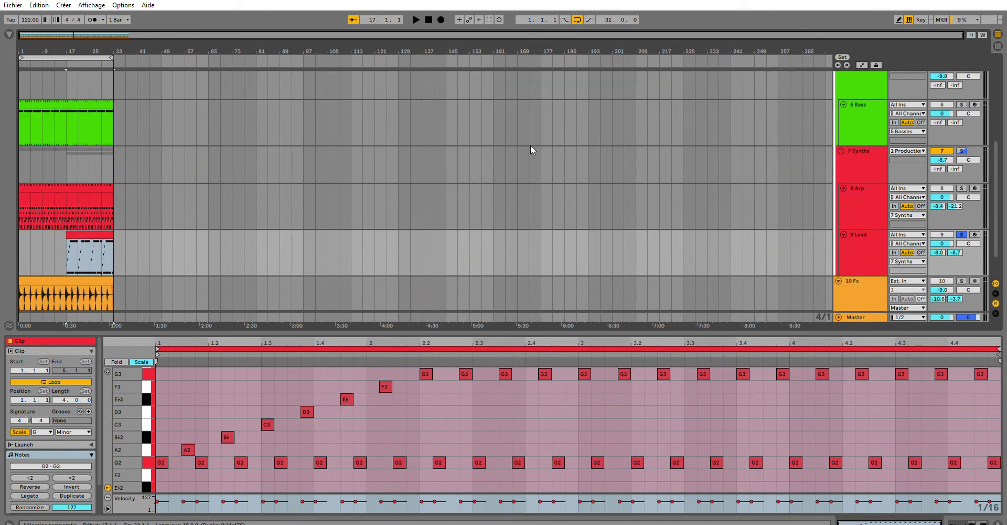
left_click(64, 246)
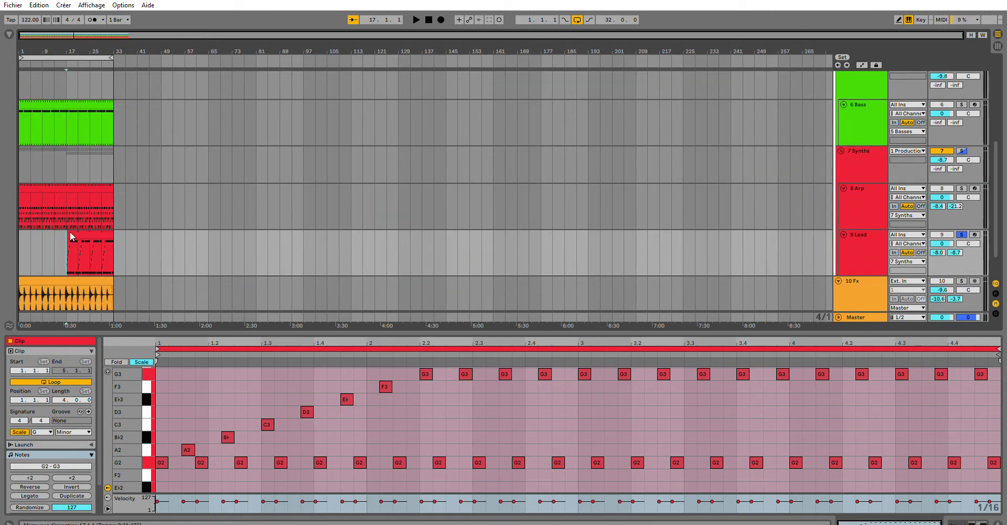
left_click(74, 235)
key("space")
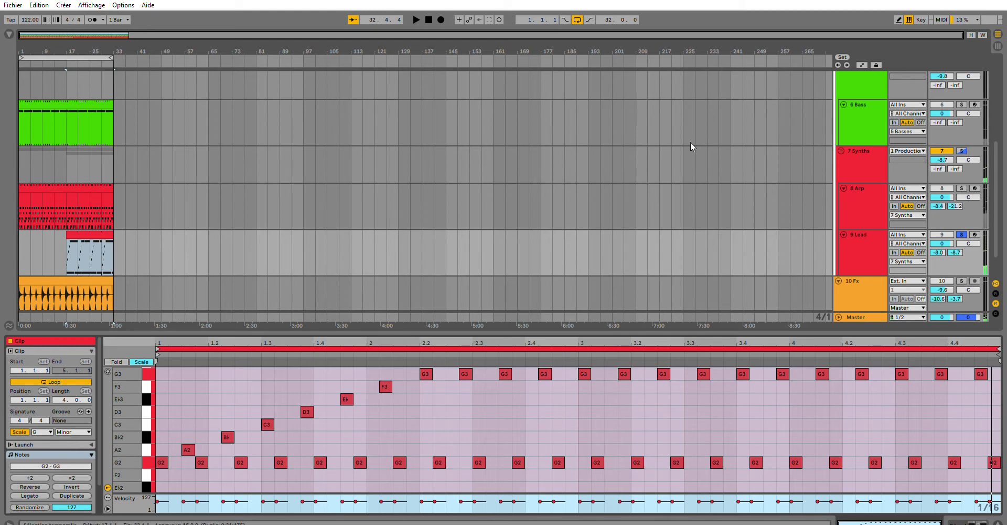
Step: Solo the whole 7 Synths group and play the arp and lead together from bar 17
left_click(969, 149)
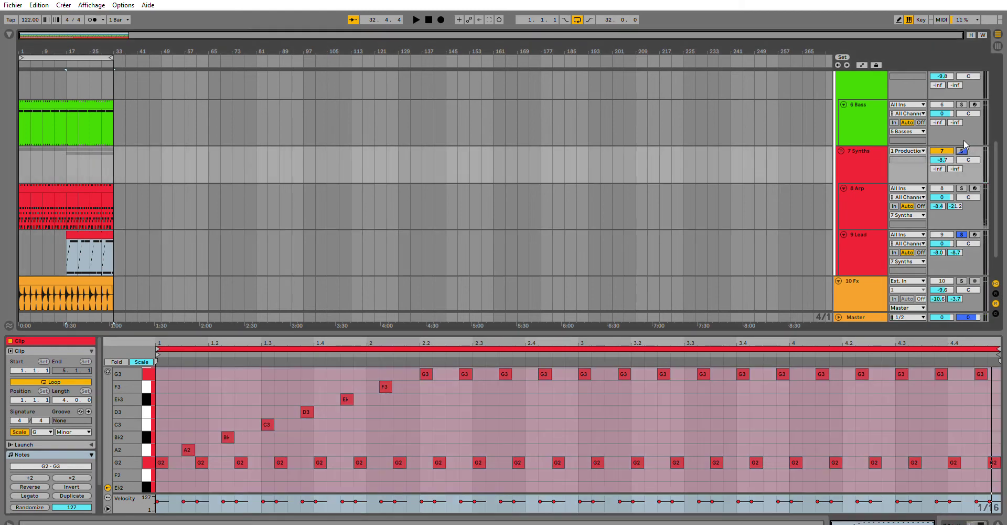
left_click(66, 204)
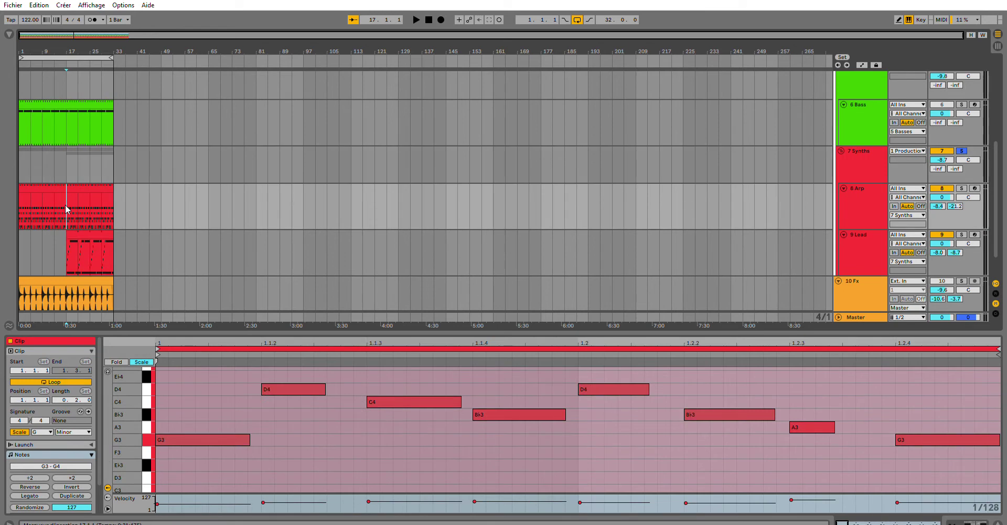
key("space")
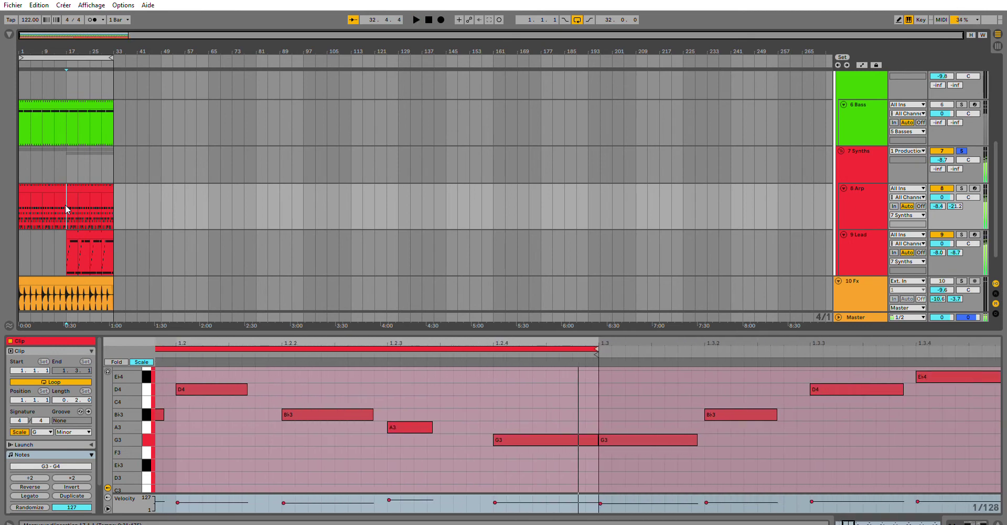
Step: Play the 10 Fx track soloed from bar 1 with its audio clip shown, and remove its solo
left_click(20, 292)
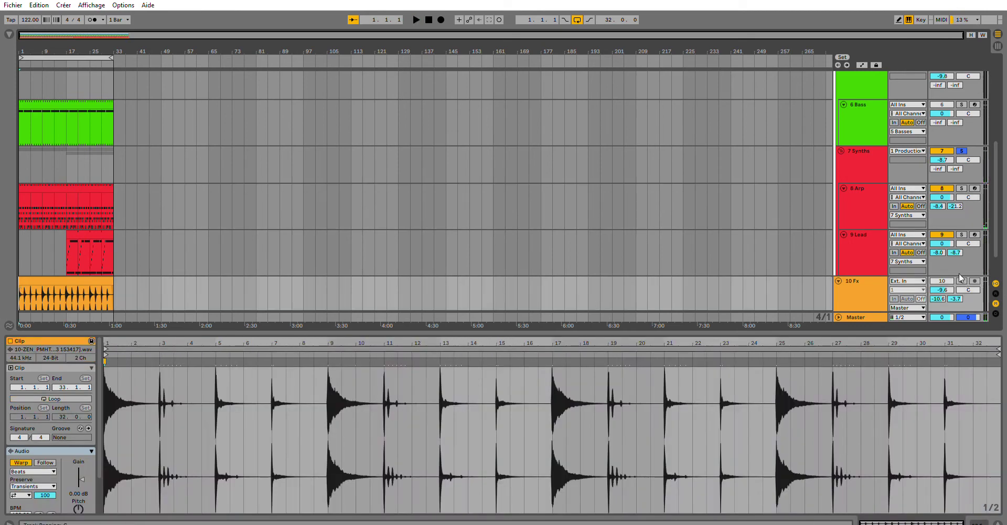
key("space")
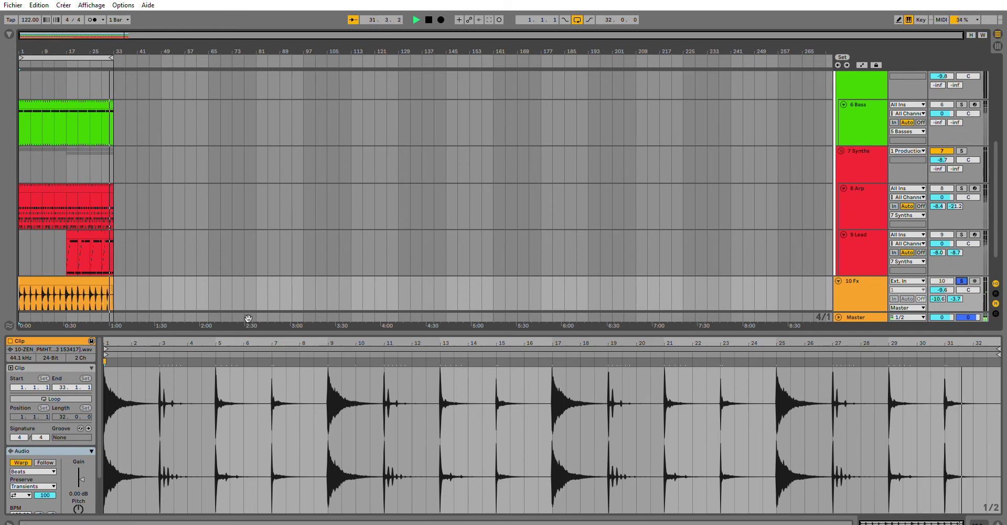
key("space")
left_click(962, 280)
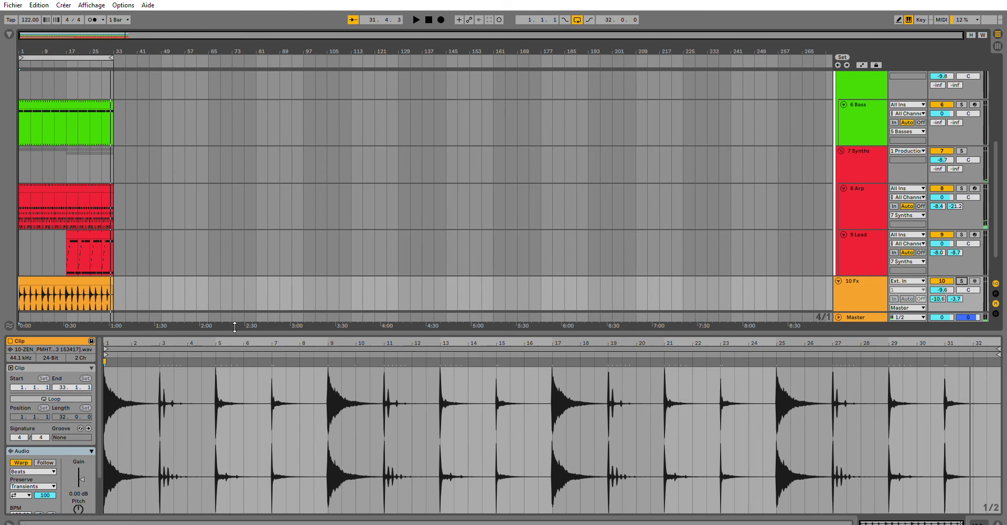
Step: Collapse the clip detail view so that the arrangement's tracks fill the window
left_click_drag(234, 327, 230, 489)
scroll(184, 414, "up", 1)
scroll(187, 414, "down", 1)
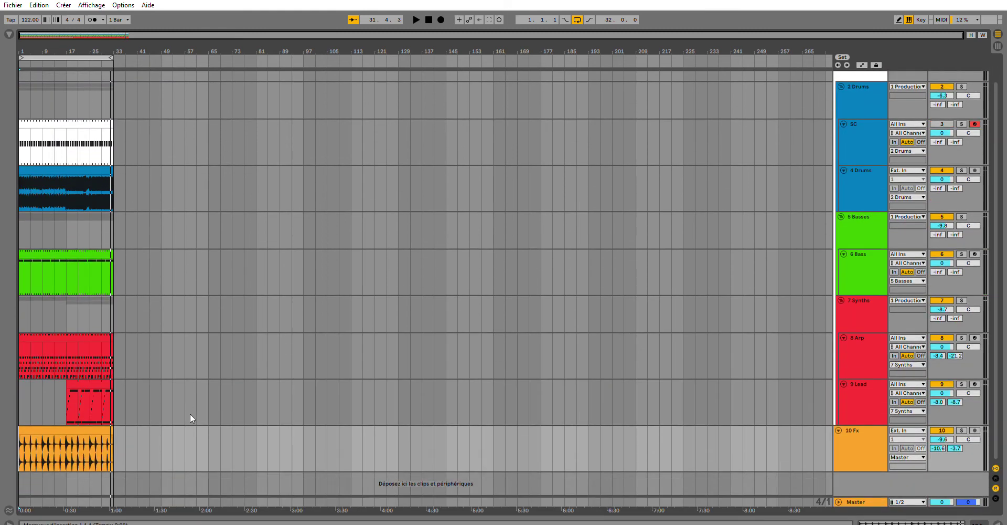
scroll(923, 362, "up", 1)
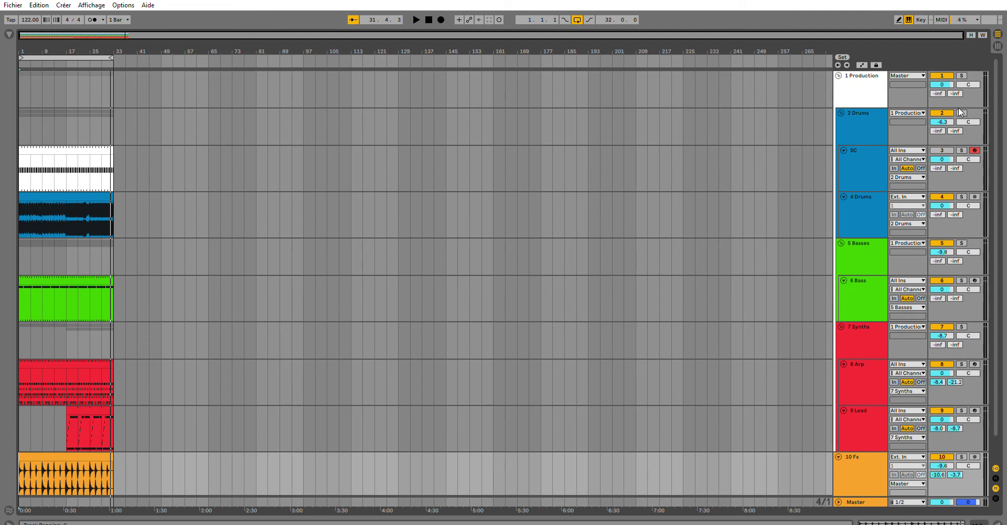
scroll(952, 169, "down", 1)
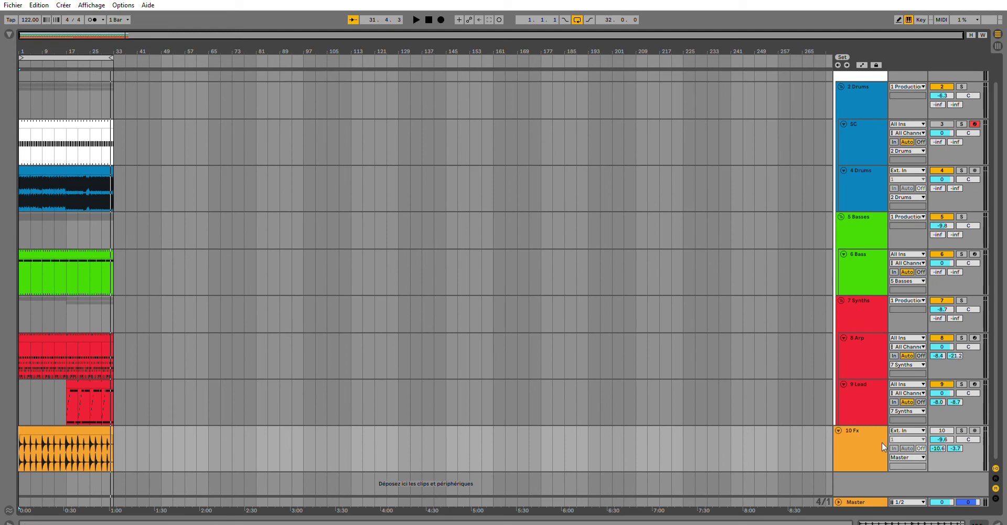
left_click_drag(882, 442, 871, 424)
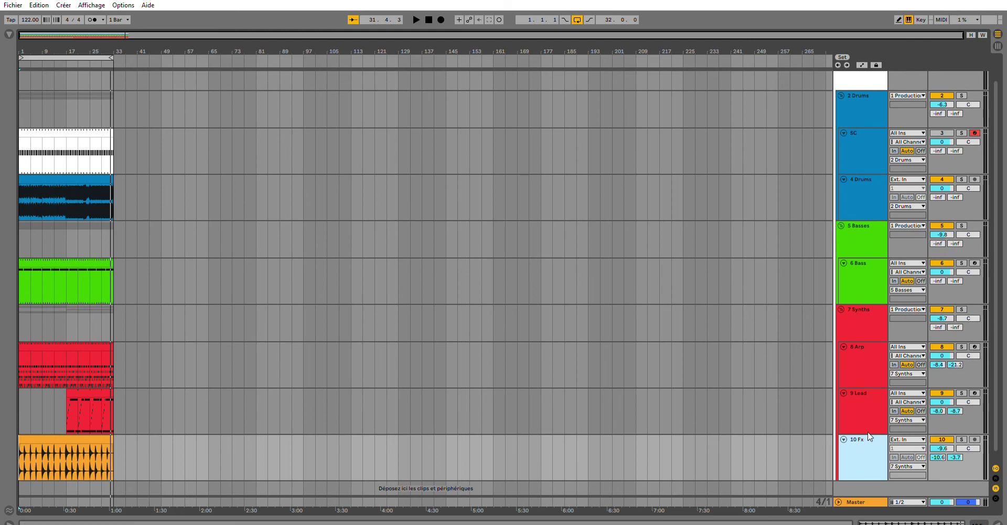
left_click_drag(879, 456, 862, 481)
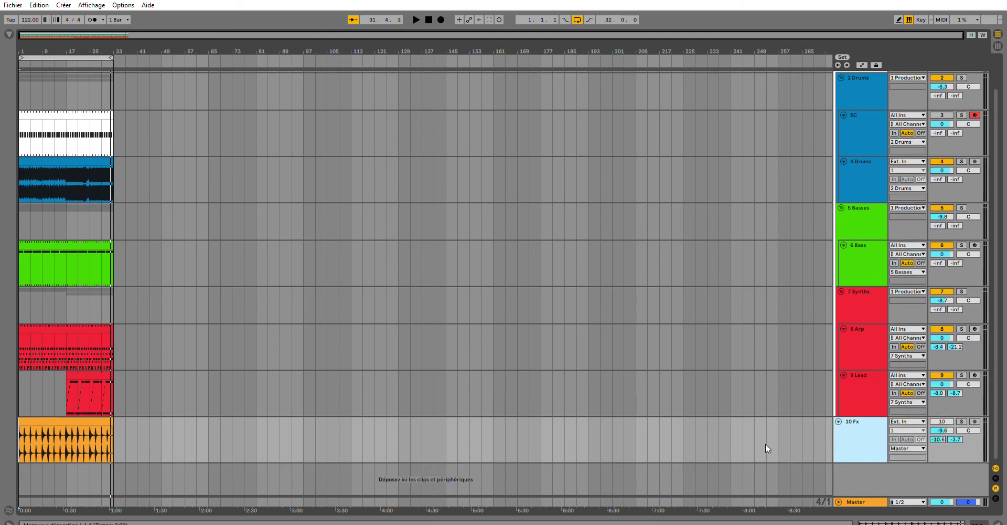
left_click_drag(856, 422, 853, 281)
scroll(861, 365, "down", 2)
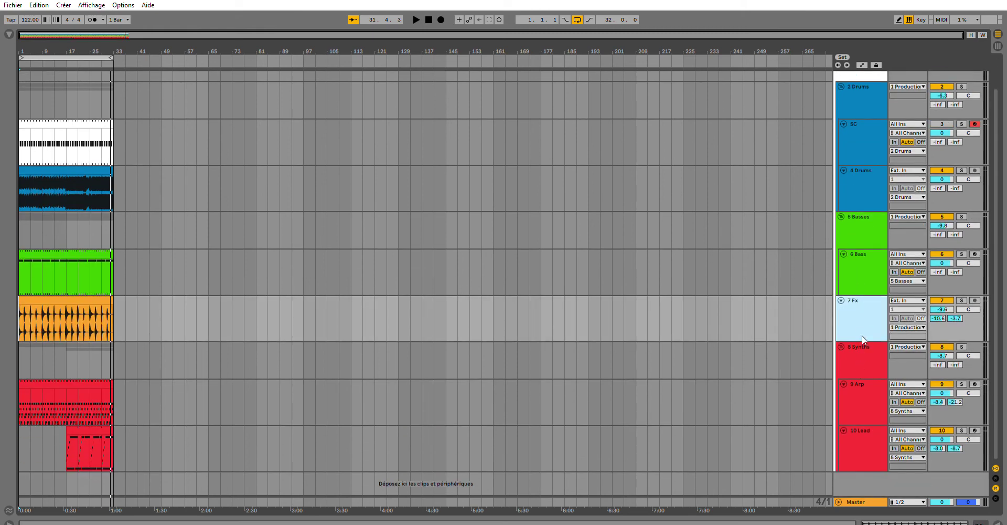
left_click_drag(862, 322, 854, 467)
scroll(859, 451, "down", 1)
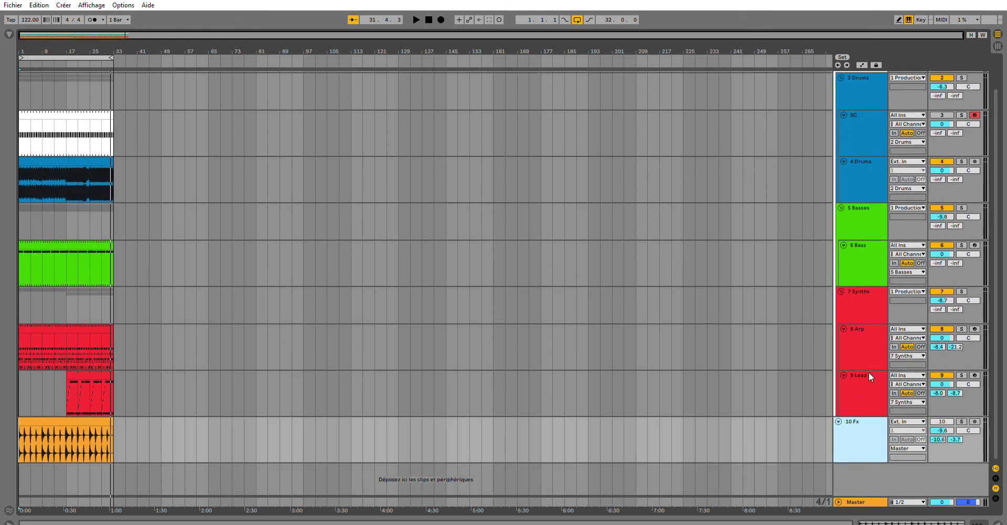
Step: Fold the 7 Synths group and move the 10 Fx track into the 1 Production group, between Basses and Synths
left_click(841, 290)
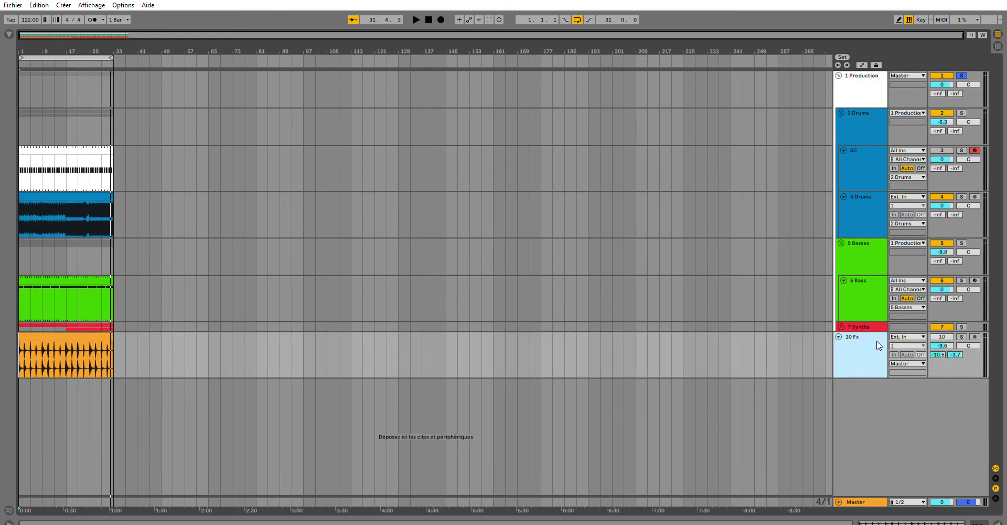
left_click_drag(858, 339, 861, 310)
Step: Fold the Fx track and the Drums and Basses groups so that each takes up a single thin row
left_click(842, 335)
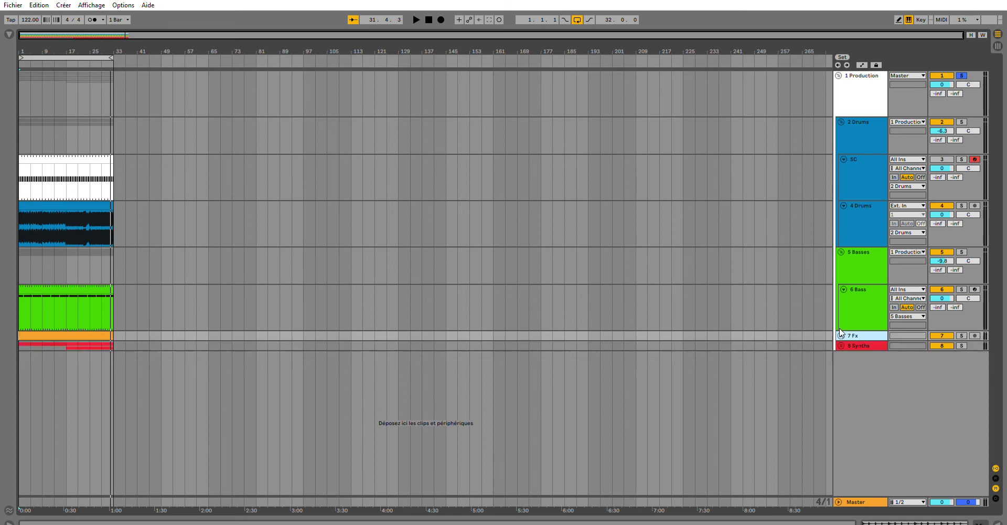
left_click(841, 122)
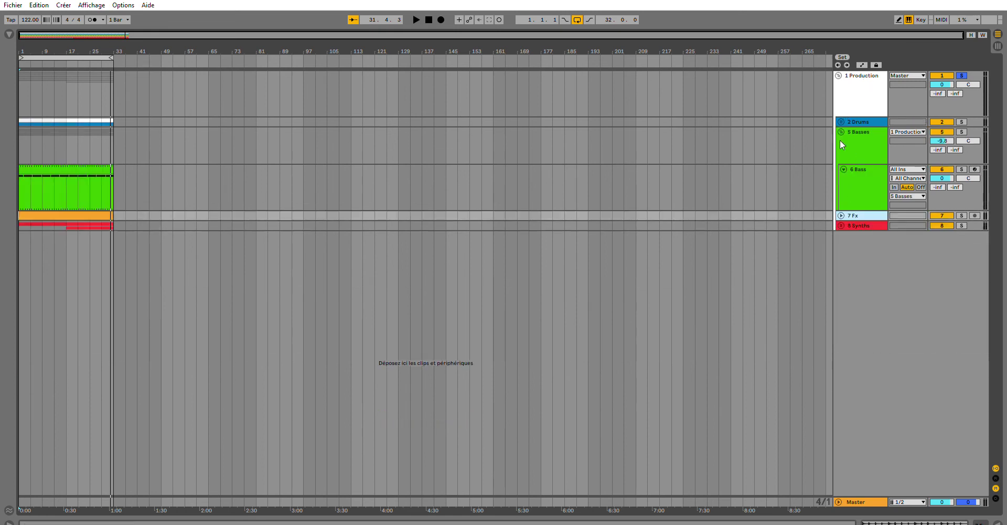
left_click(840, 128)
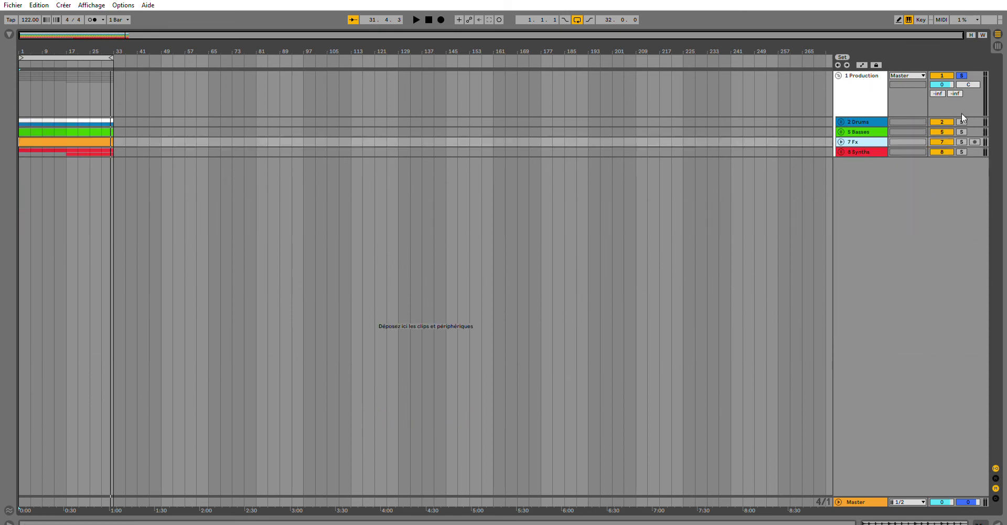
Step: Remove the solo from the 1 Production group, play the whole 32-bar loop from bar 1 and stop playback
left_click(968, 74)
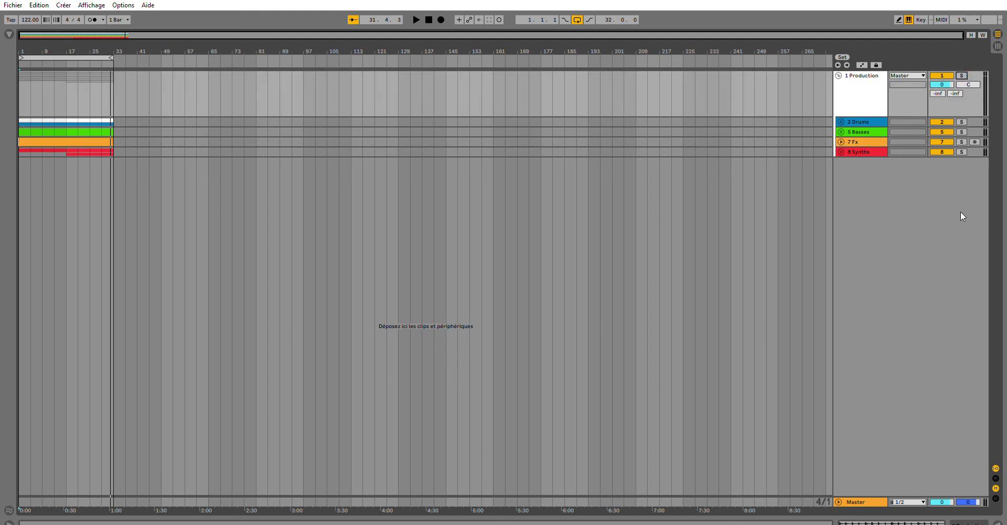
key("space")
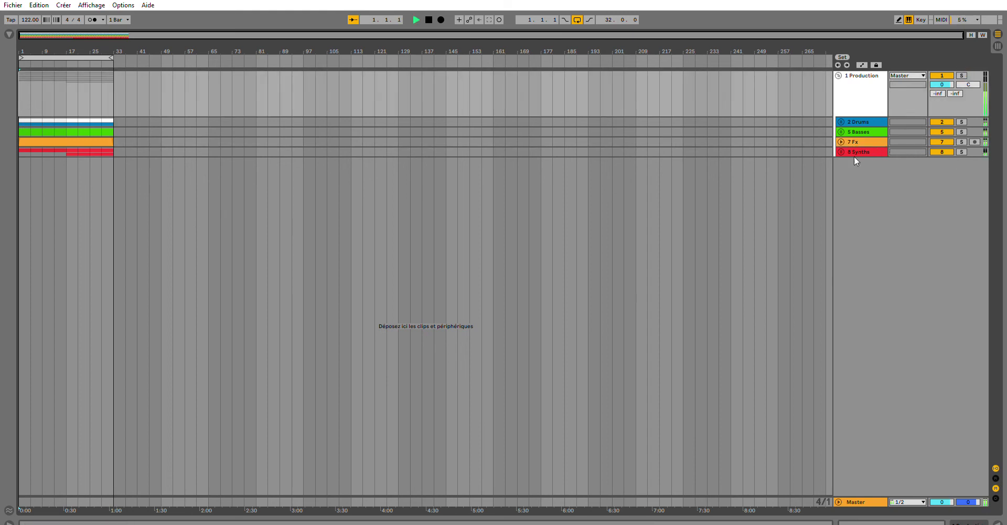
key("space")
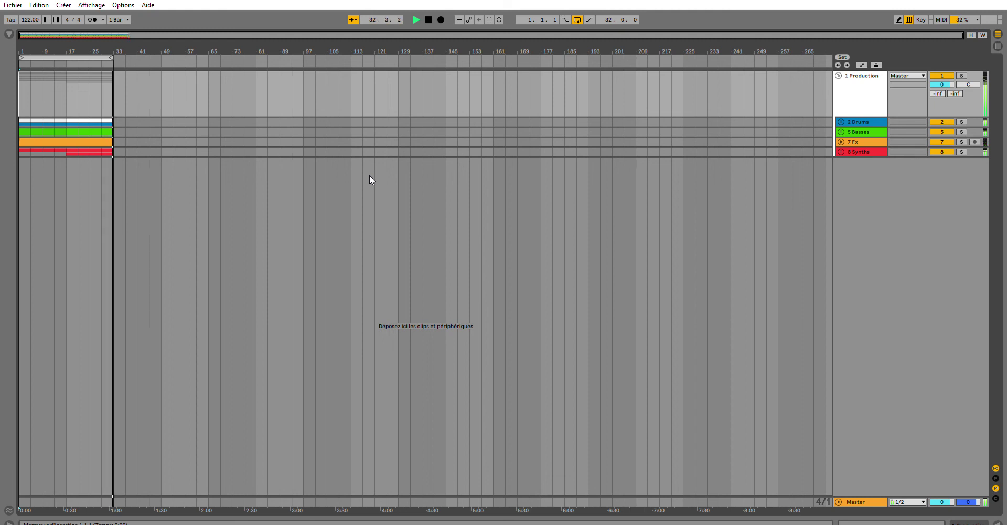
key("space")
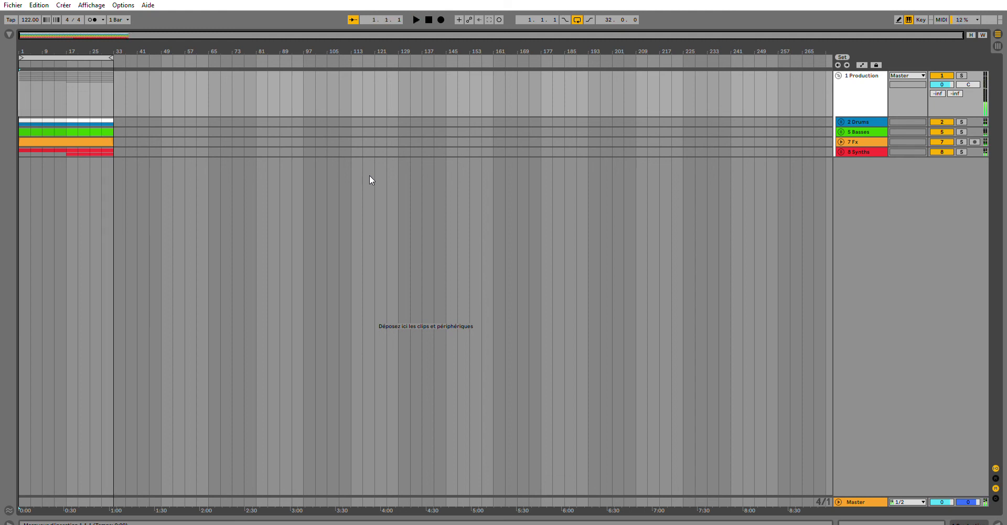